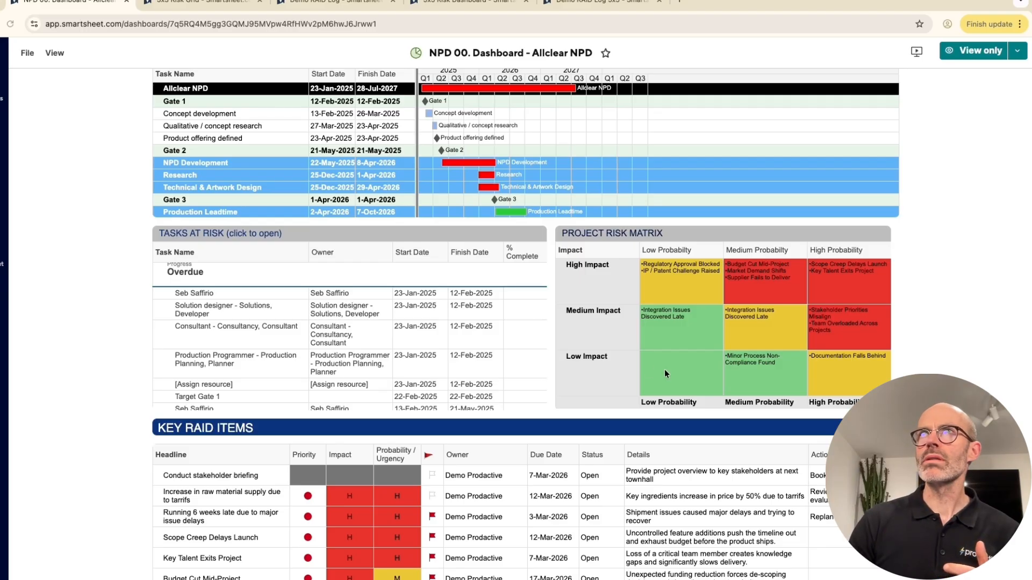
# Step: Open the 3x3 Risk Grid sheet and inspect the formula in its High Impact, Low Probability cell
pyautogui.click(226, 3)
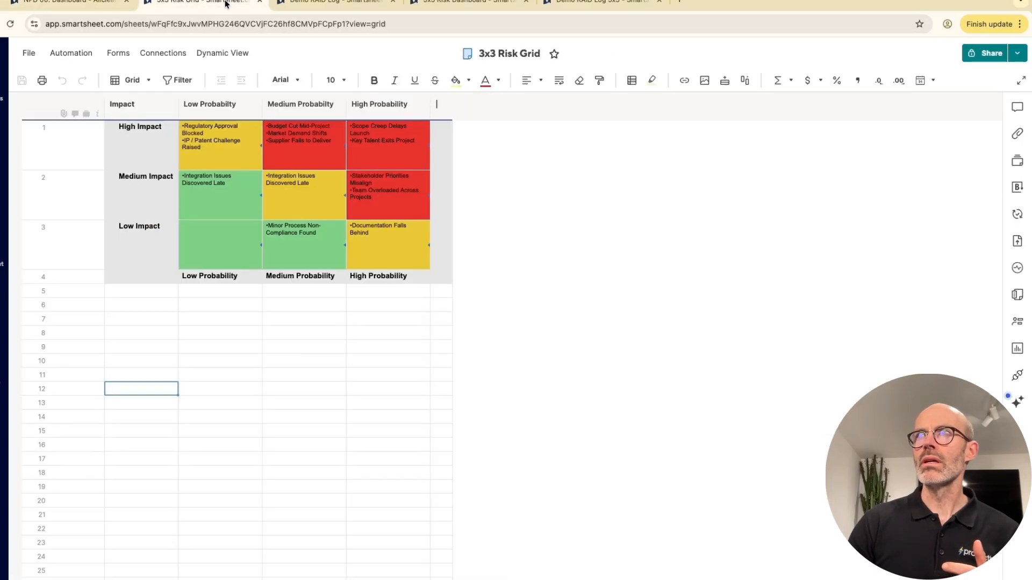
pyautogui.doubleClick(231, 151)
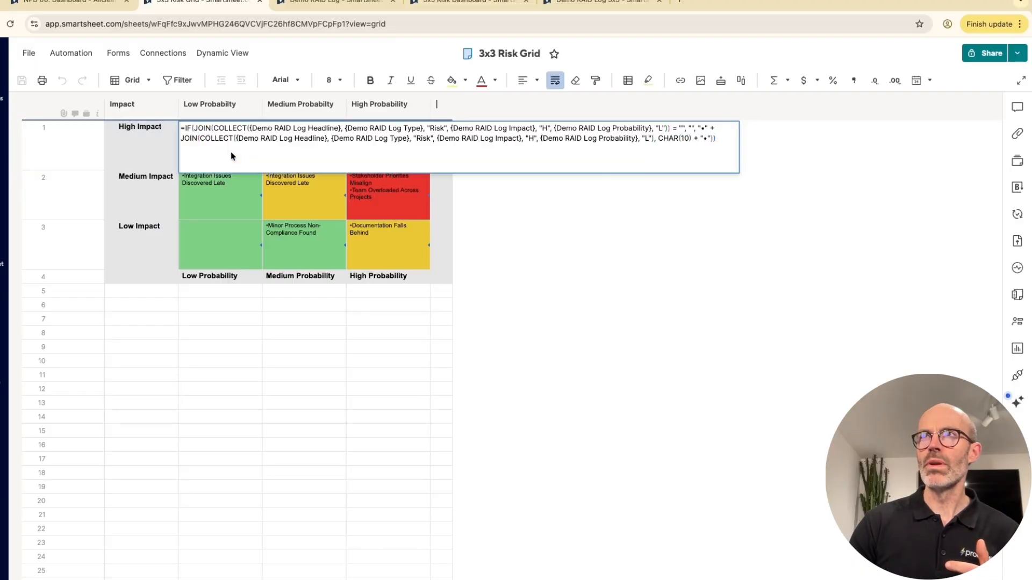
# Step: View the RAID Type options for the first item, Scope Creep Delays Launch, in the Demo RAID Log
pyautogui.click(334, 4)
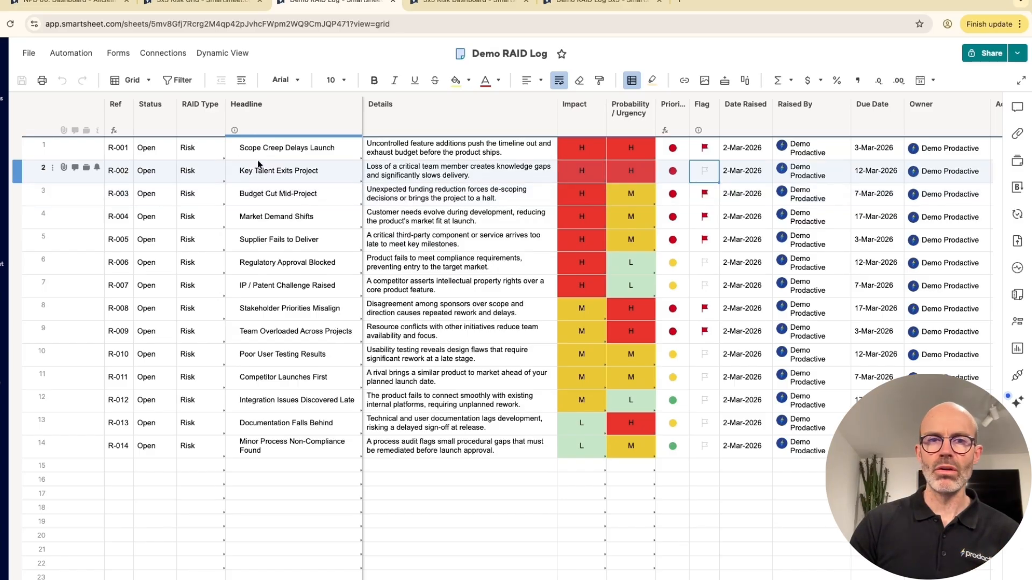
pyautogui.click(200, 146)
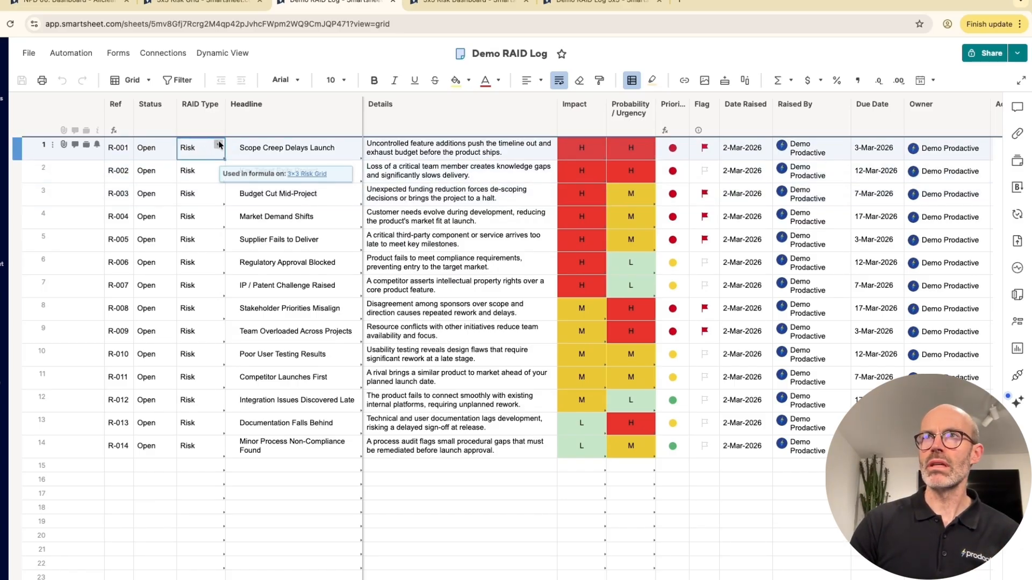
pyautogui.click(218, 146)
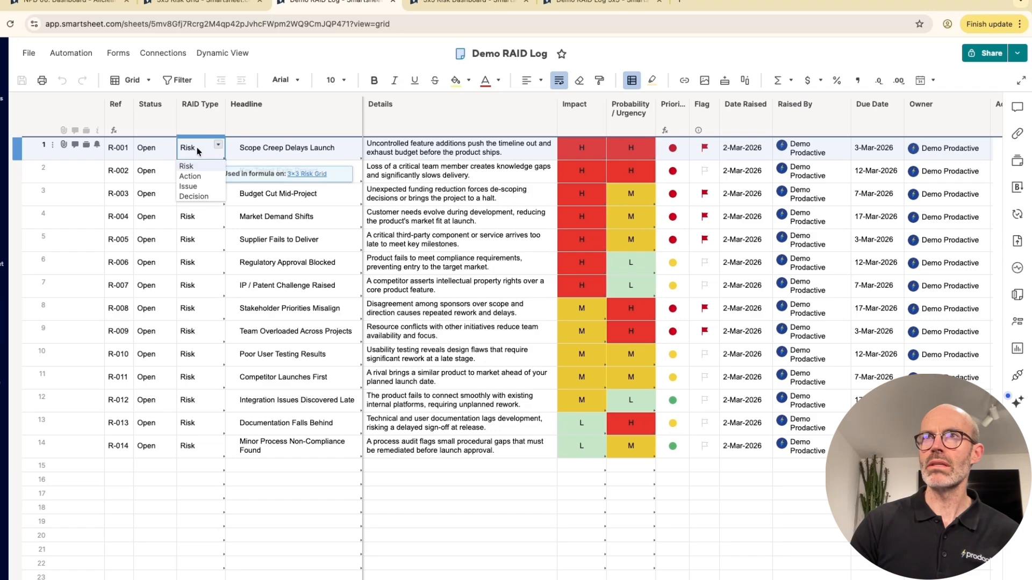
pyautogui.click(200, 239)
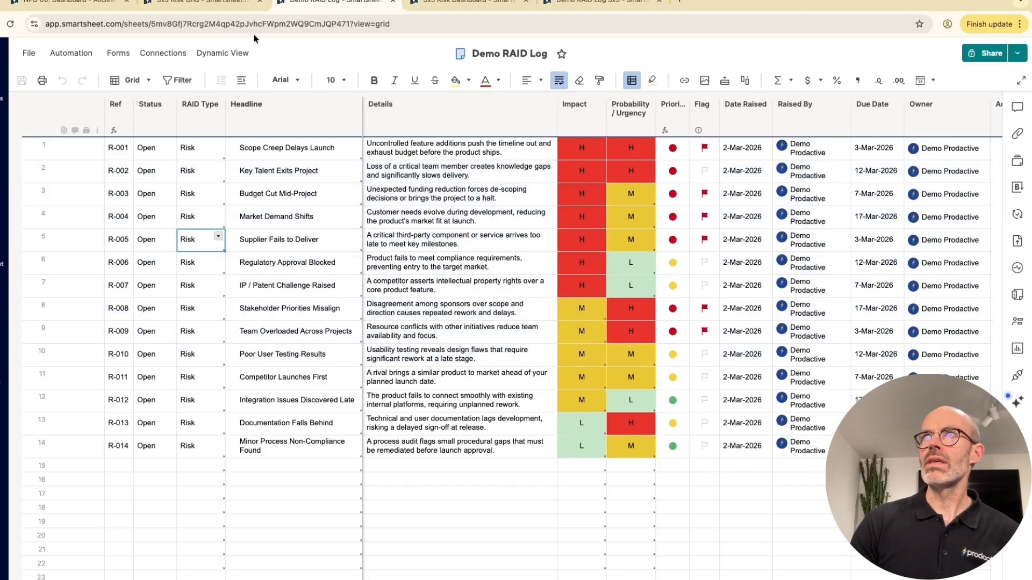
# Step: Return to the 3x3 Risk Grid and examine the JOIN/COLLECT formula in the High Impact, Low Probability cell, leaving it unedited
pyautogui.click(224, 4)
pyautogui.click(228, 260)
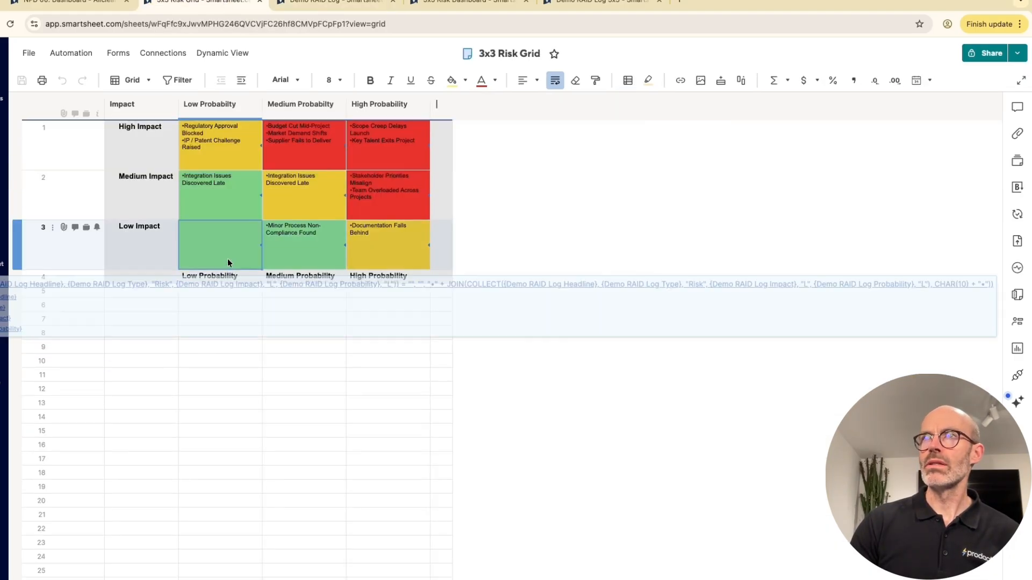
pyautogui.click(229, 140)
pyautogui.click(222, 156)
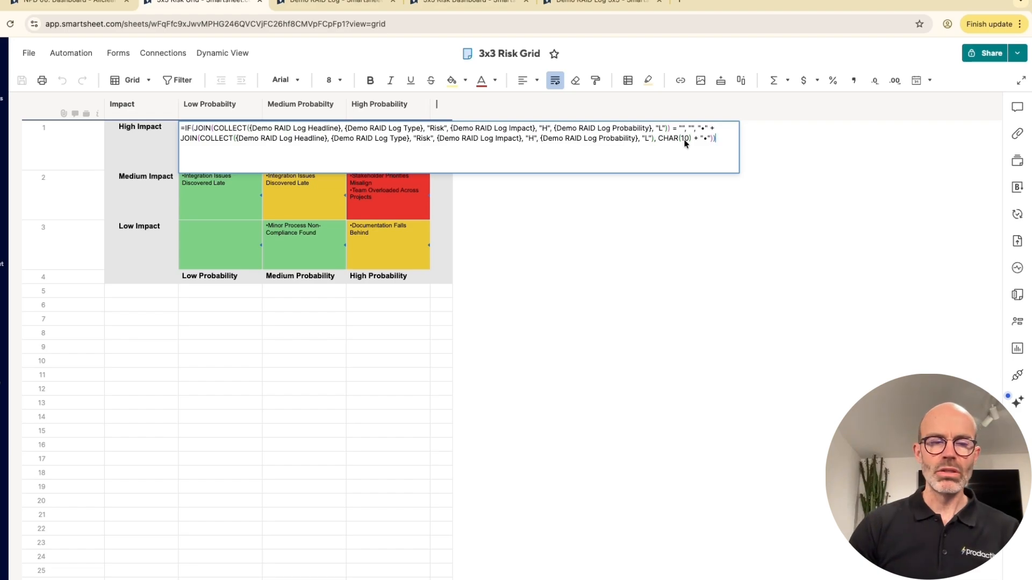
pyautogui.press('Escape')
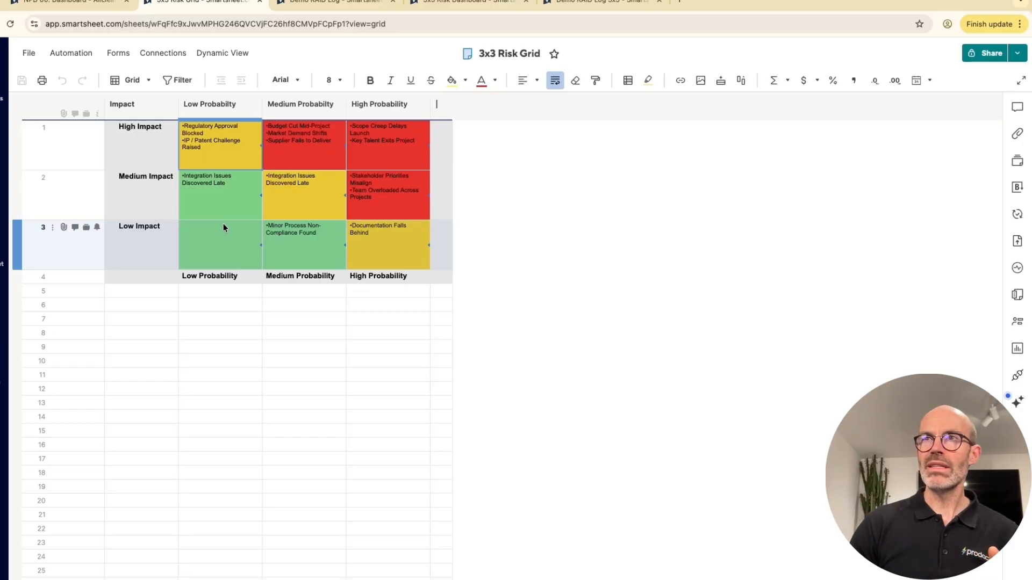
# Step: Examine the impact and probability criteria in the Low Impact, Low Probability cell's formula, closing it without edits
pyautogui.doubleClick(223, 245)
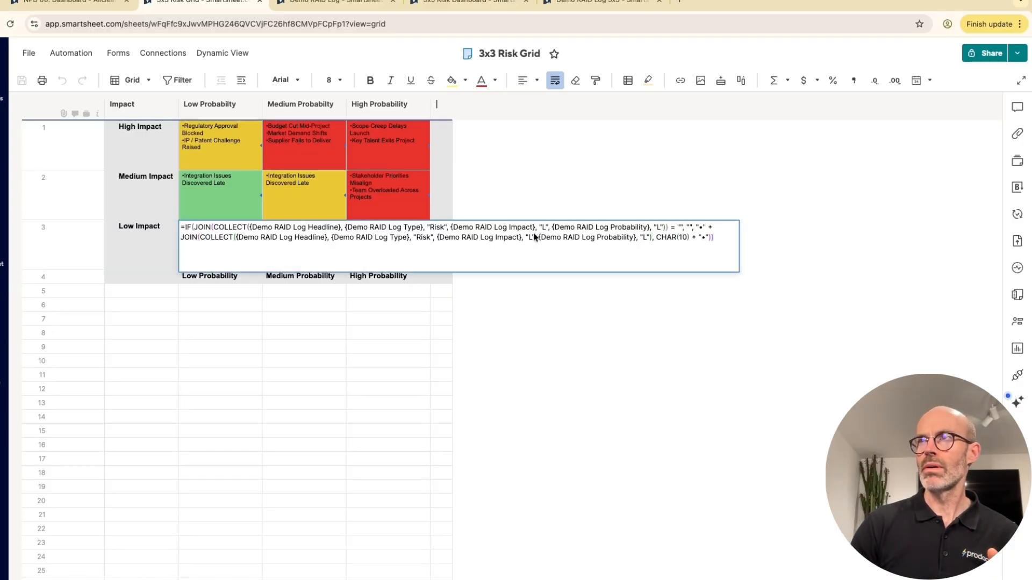
pyautogui.press('Escape')
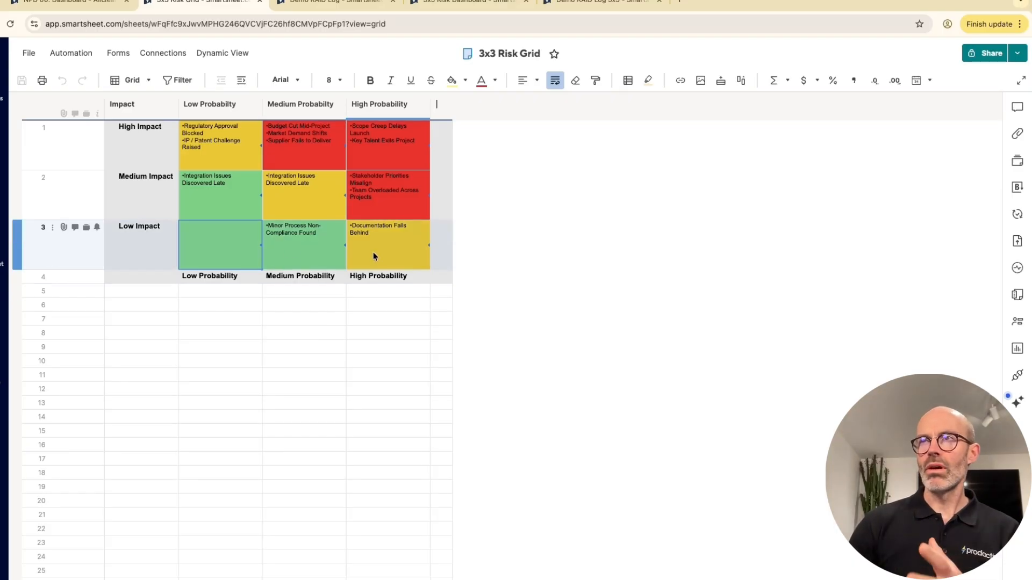
pyautogui.doubleClick(240, 248)
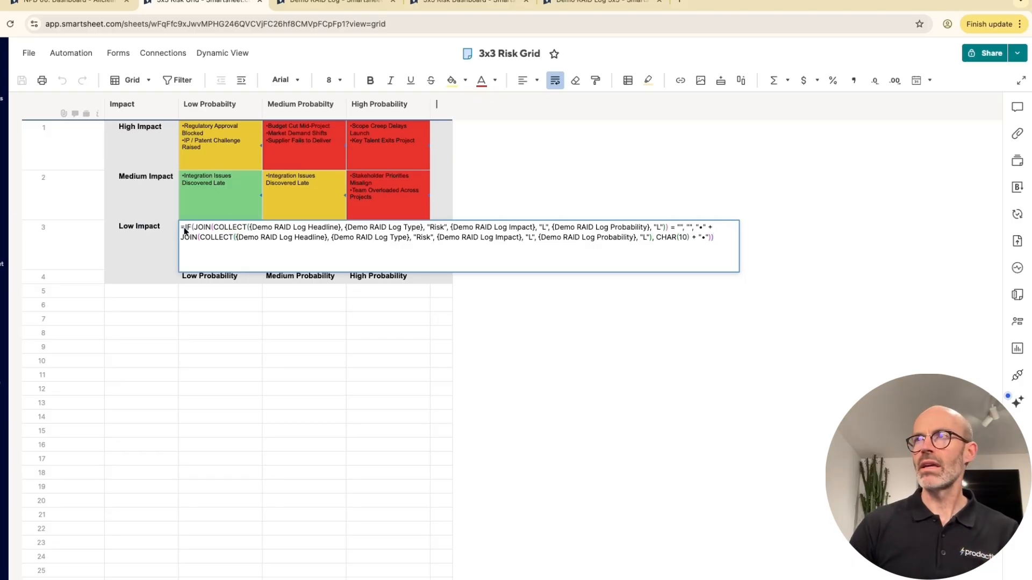
pyautogui.press('Escape')
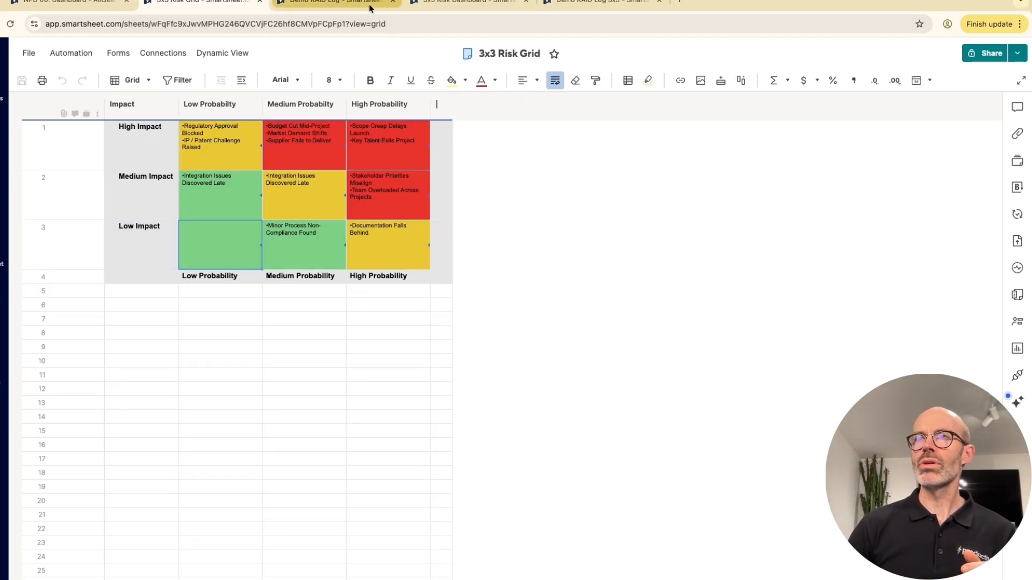
# Step: View the 5x5 Risk Dashboard, and examine the Priority formula and first Impact rating in the Demo RAID Log 5x5
pyautogui.click(474, 2)
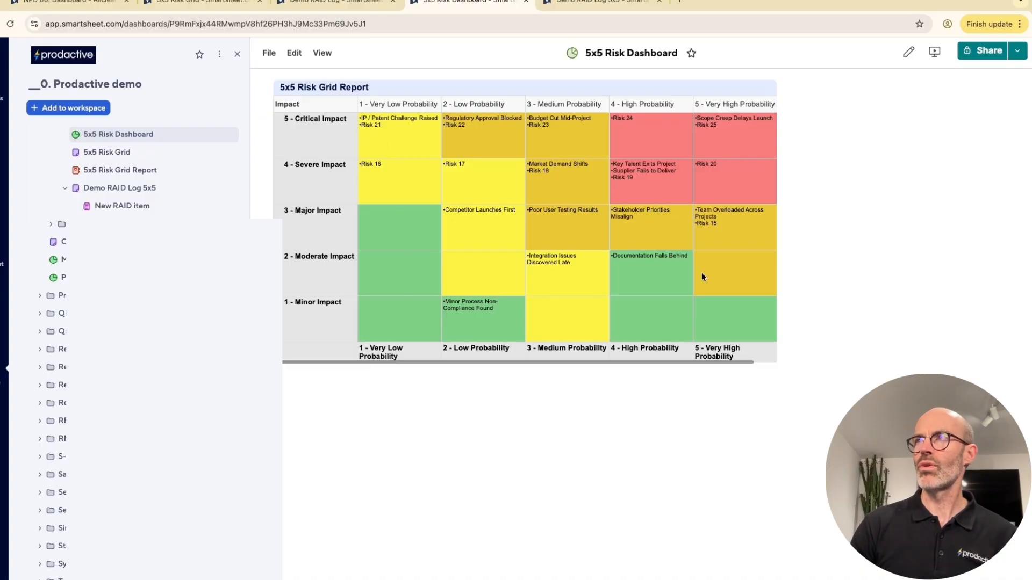
pyautogui.click(594, 2)
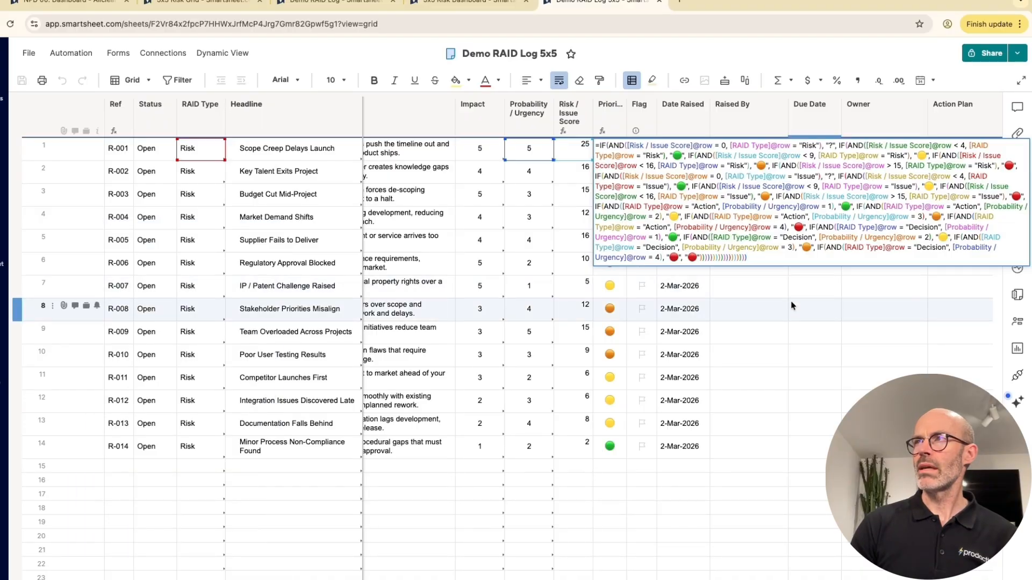
pyautogui.press('Return')
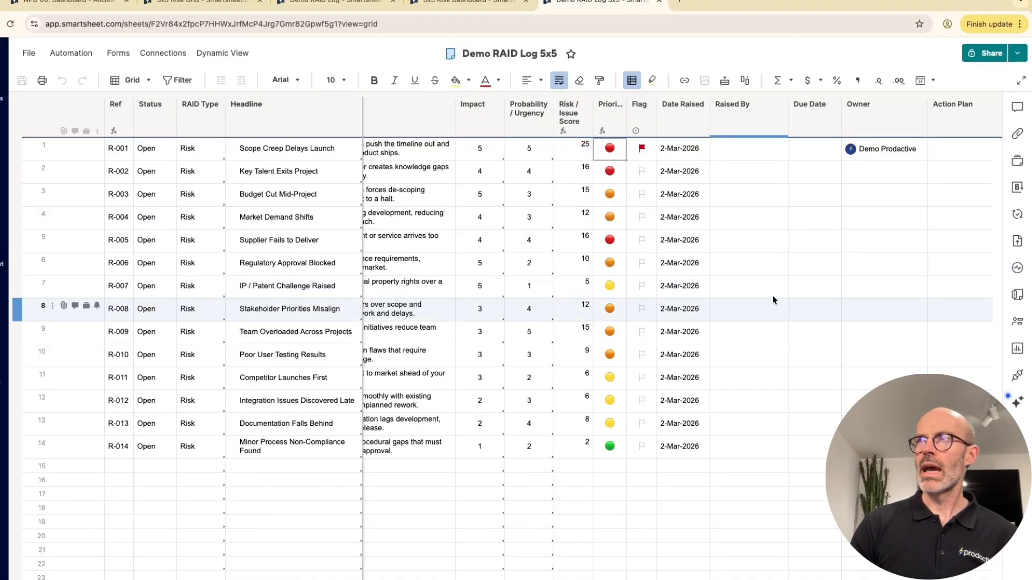
pyautogui.click(480, 152)
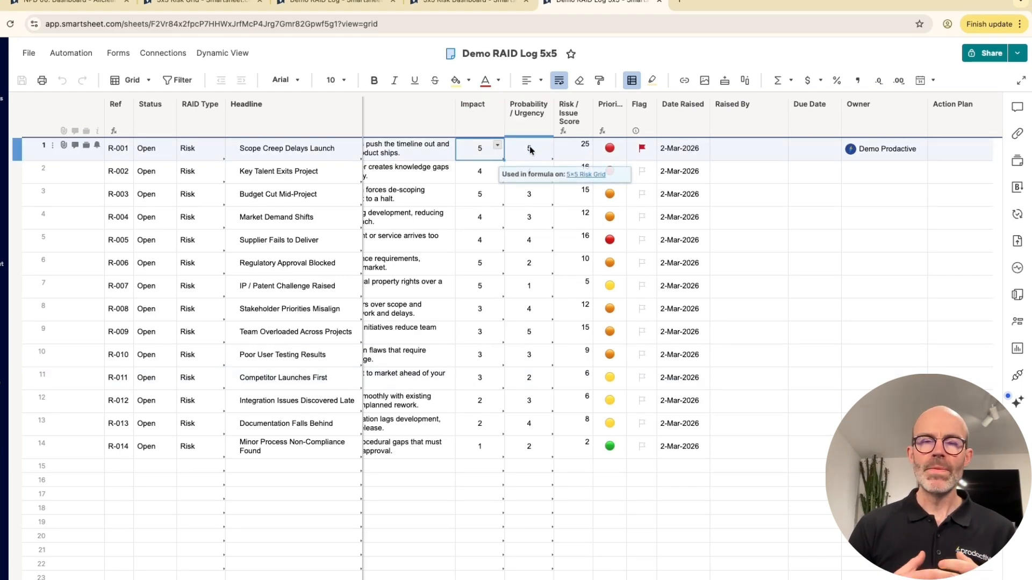
# Step: Change the RAID Type of the row 14 item, Minor Process Non-Compliance Found, to Action
pyautogui.click(207, 445)
pyautogui.click(217, 442)
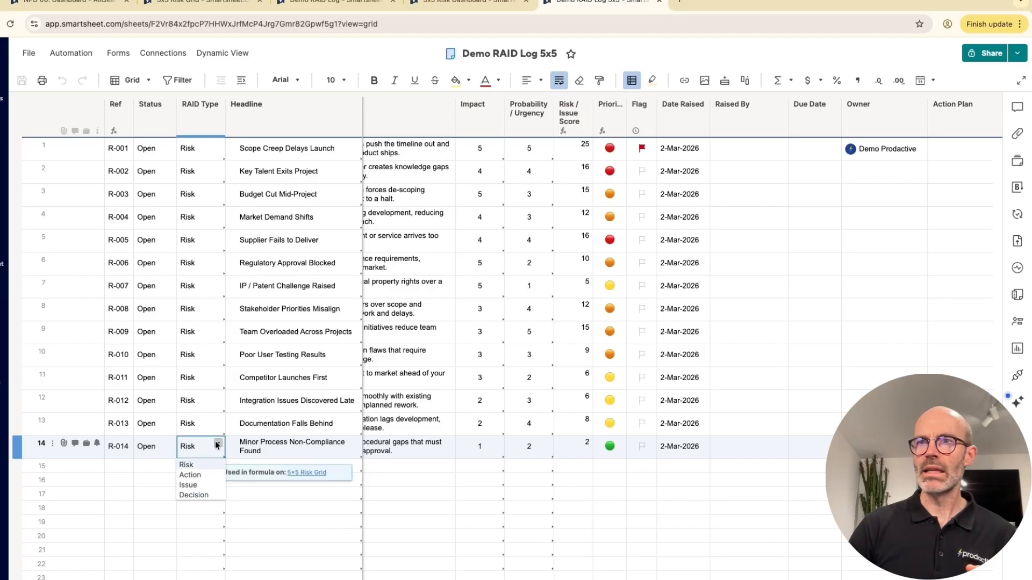
pyautogui.click(197, 477)
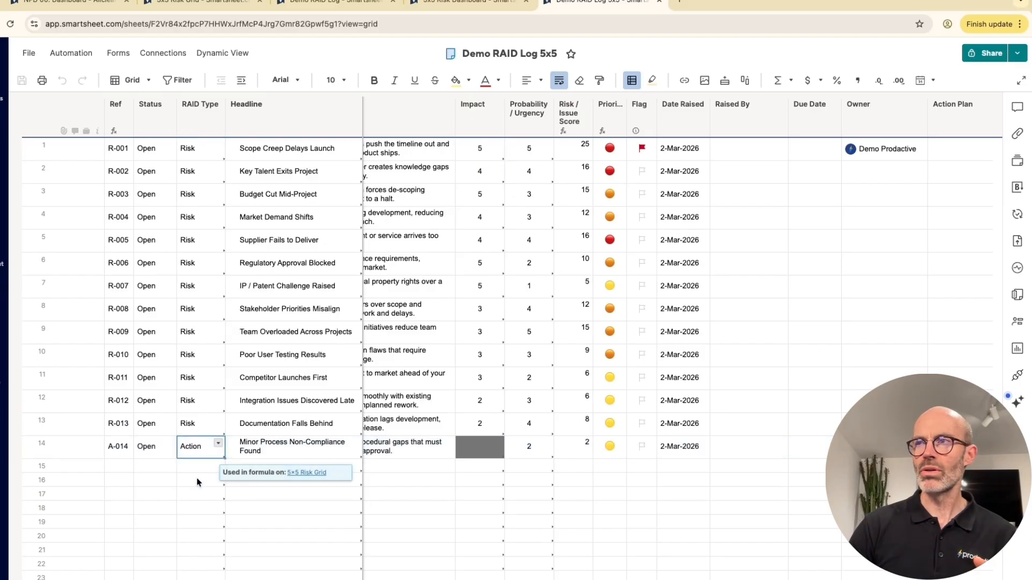
# Step: Try Probability / Urgency ratings of 4 and 5 on the row 14 action item, and set the rating back to 2
pyautogui.click(536, 449)
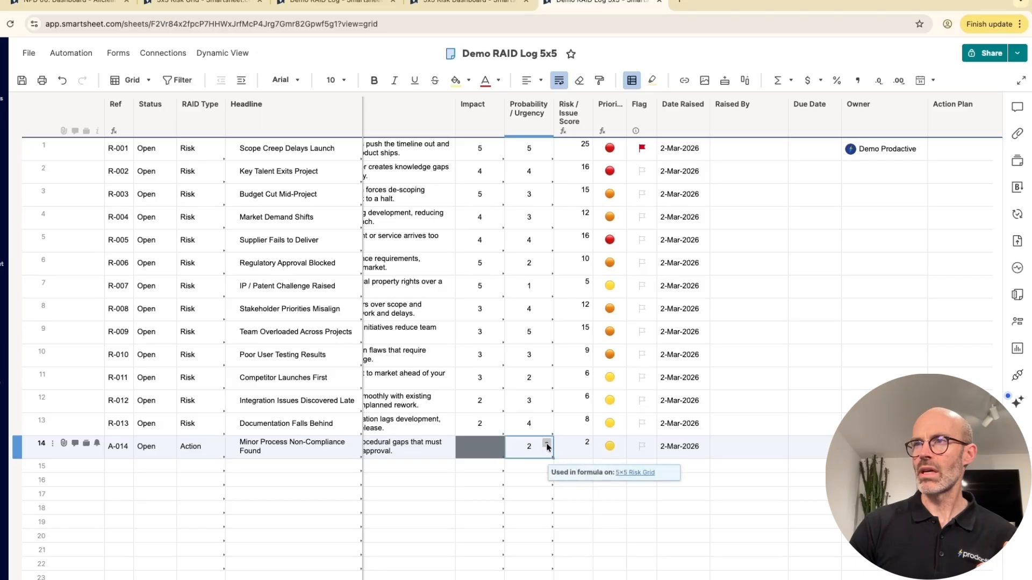
pyautogui.click(546, 445)
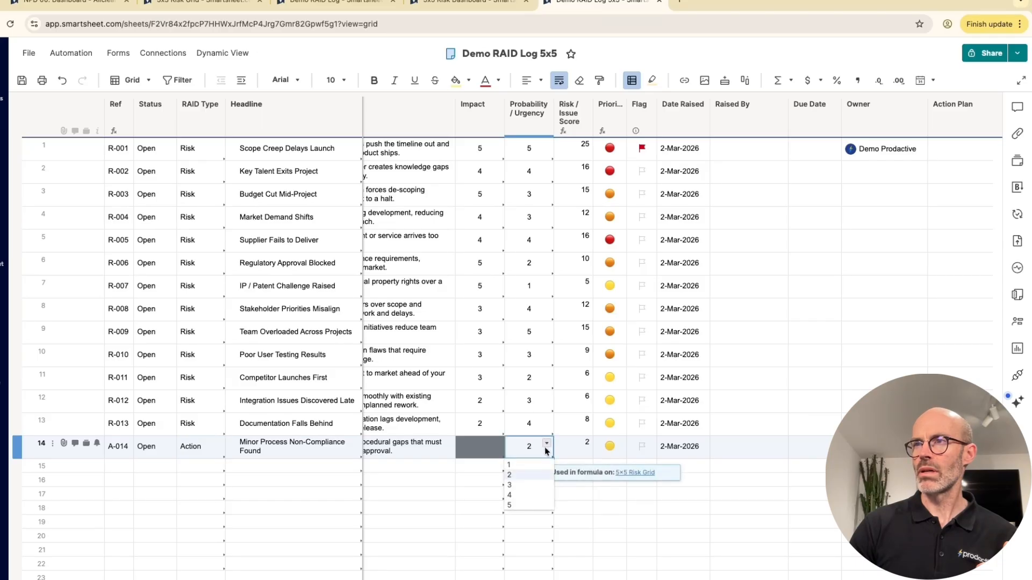
pyautogui.click(526, 494)
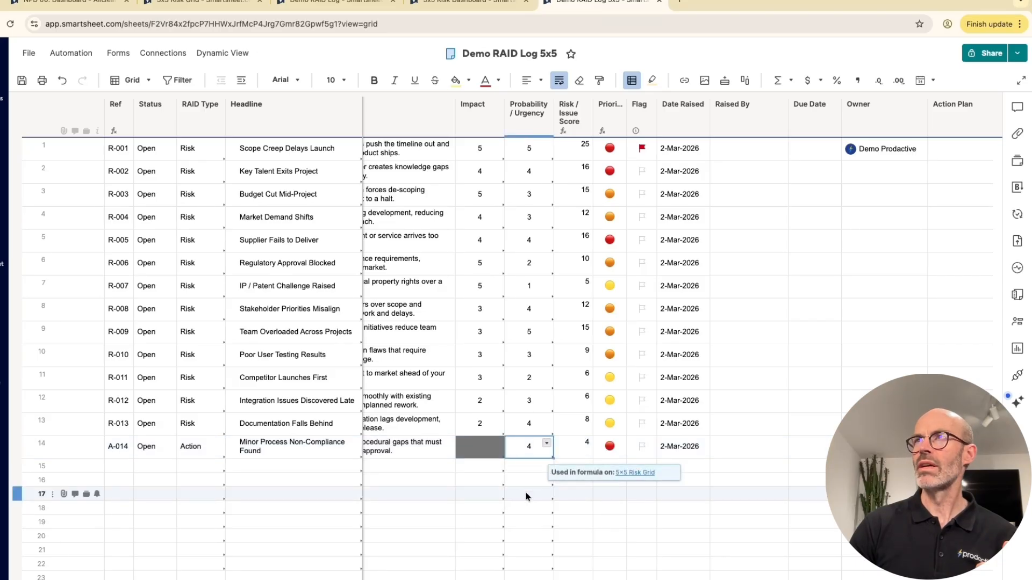
pyautogui.click(546, 443)
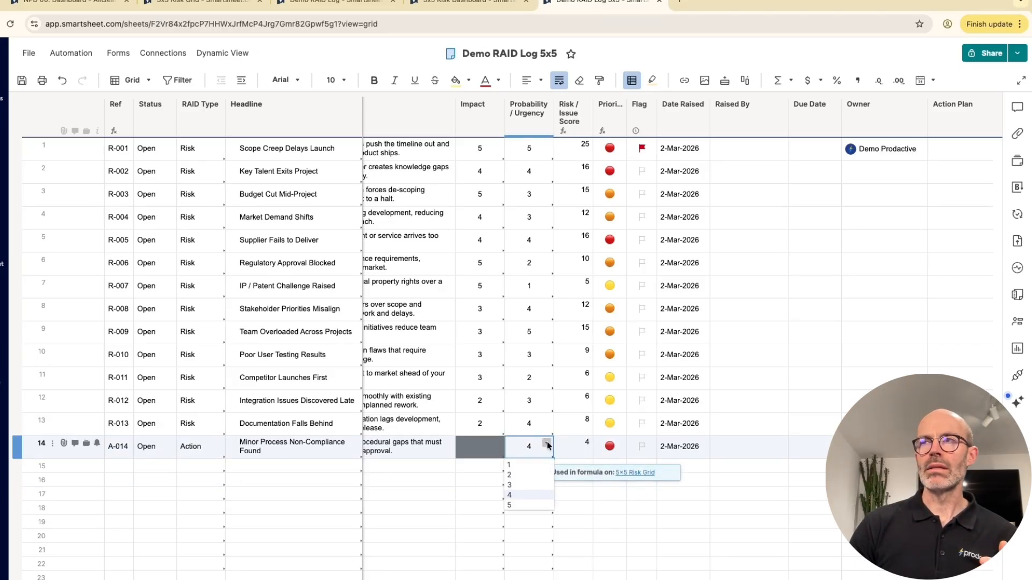
pyautogui.click(526, 504)
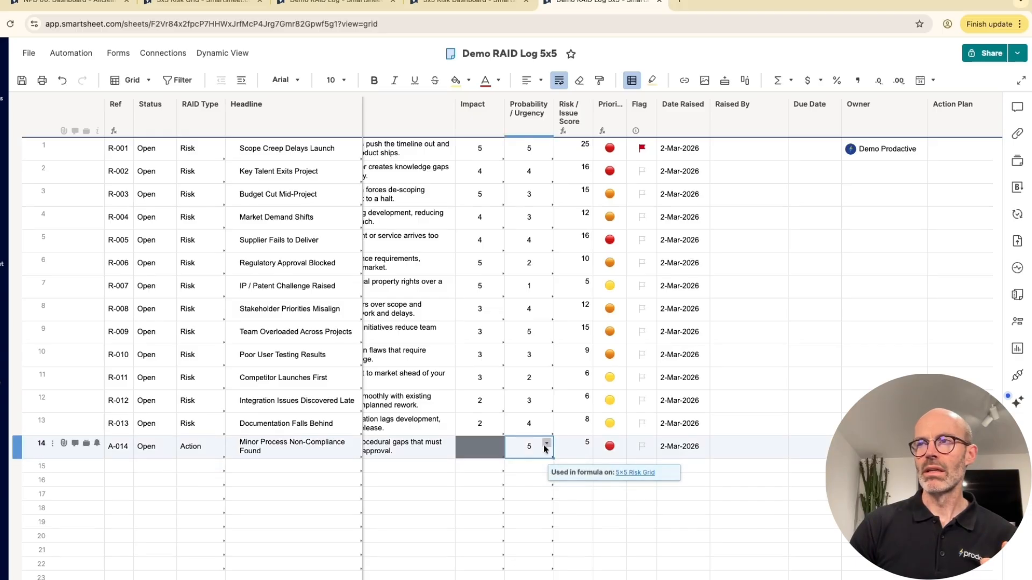
pyautogui.click(546, 443)
pyautogui.click(527, 473)
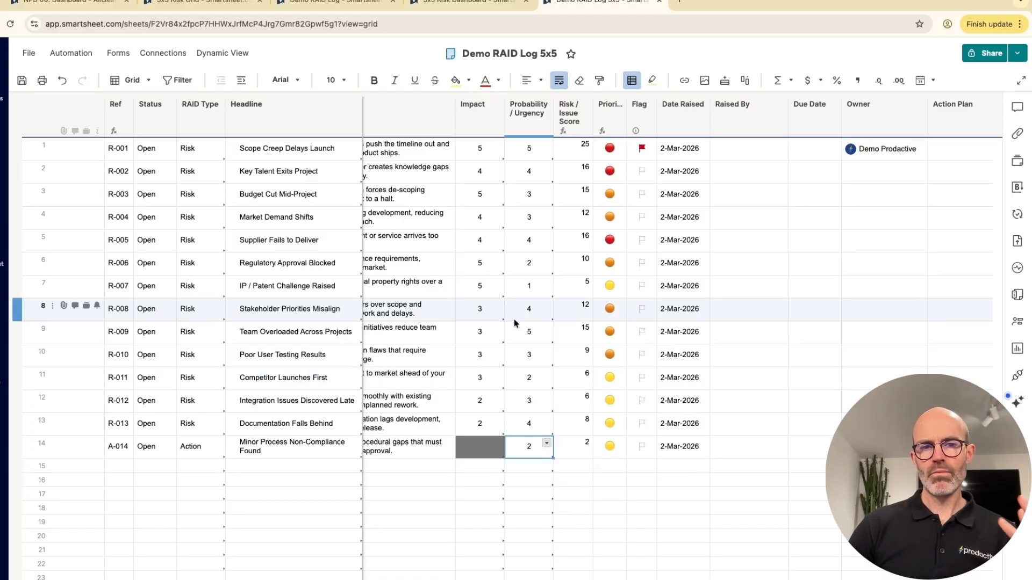
# Step: Return to the NPD 00. Dashboard - Allclear NPD to view its project risk matrix
pyautogui.click(95, 4)
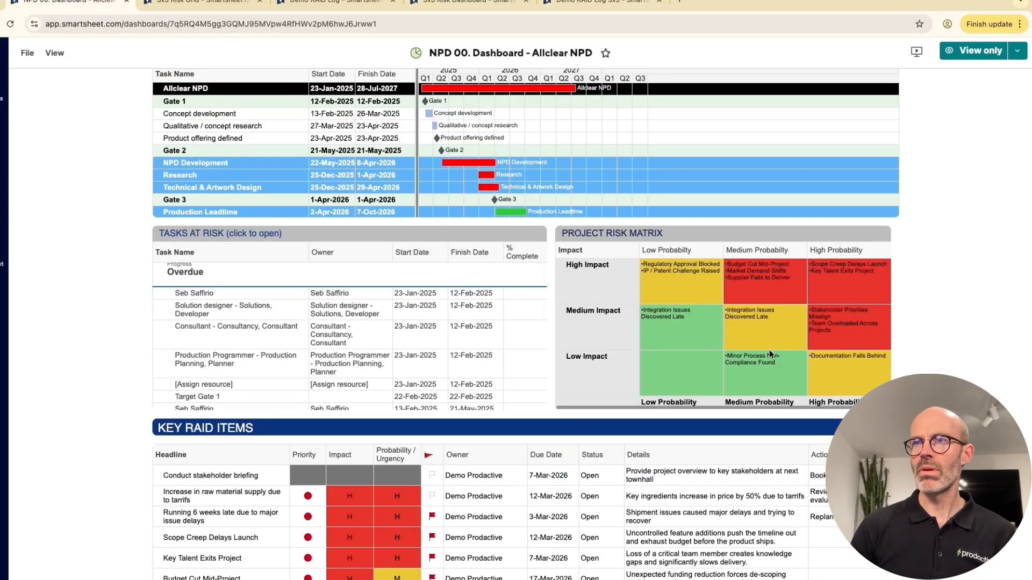